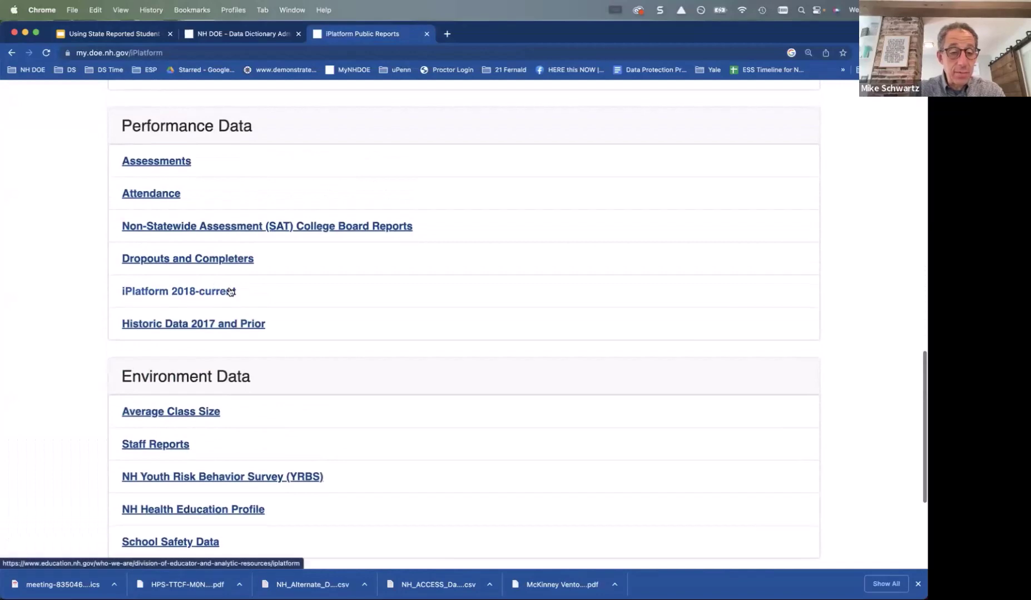
# Open the Early Exit and Dropout Rates for Grades 9 - 12 (2020 or later) report from Dropouts and Completers.
pyautogui.click(206, 260)
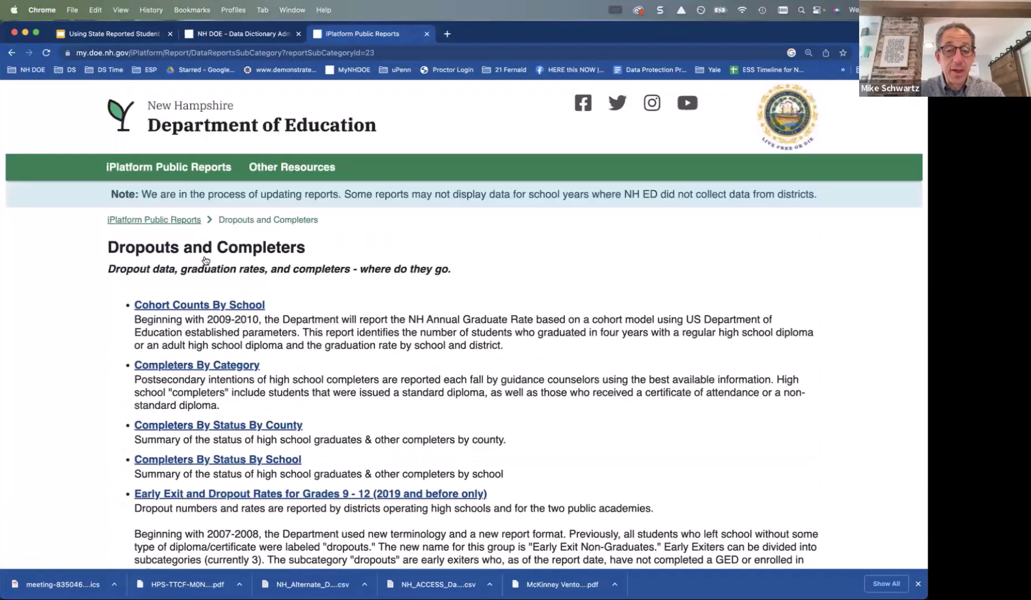
pyautogui.scroll(-4, 262, 276)
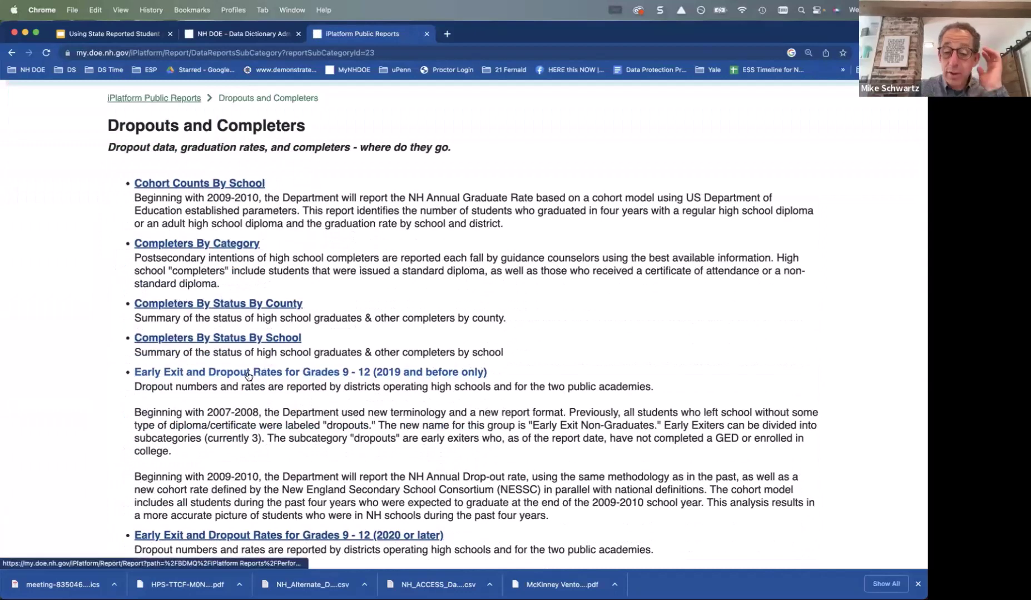
pyautogui.scroll(-5, 248, 377)
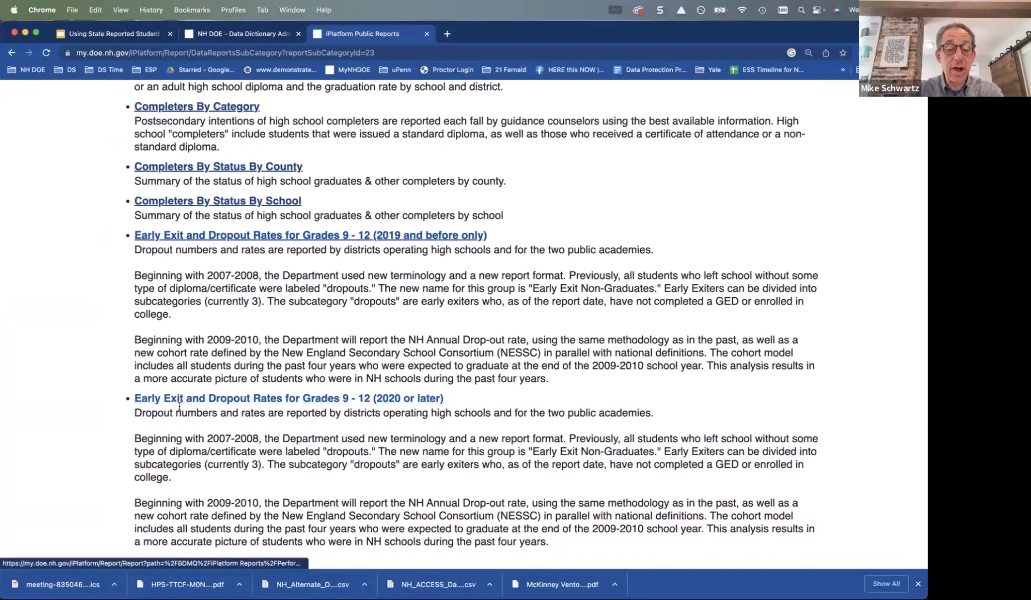
pyautogui.click(258, 399)
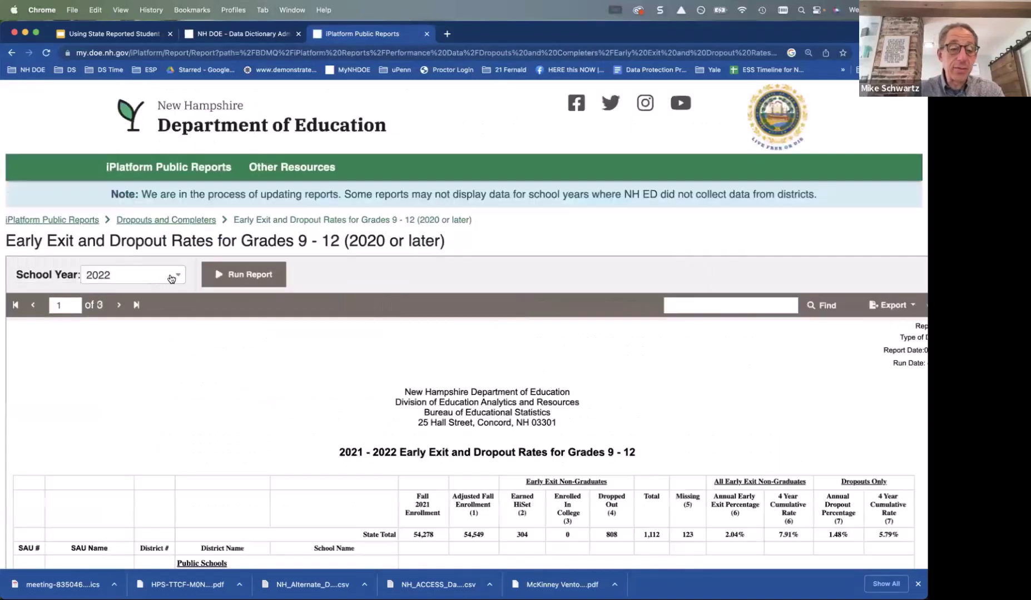
# Run the report for school year 2020 and highlight the State Total annual early exit percentage.
pyautogui.click(172, 279)
pyautogui.click(144, 377)
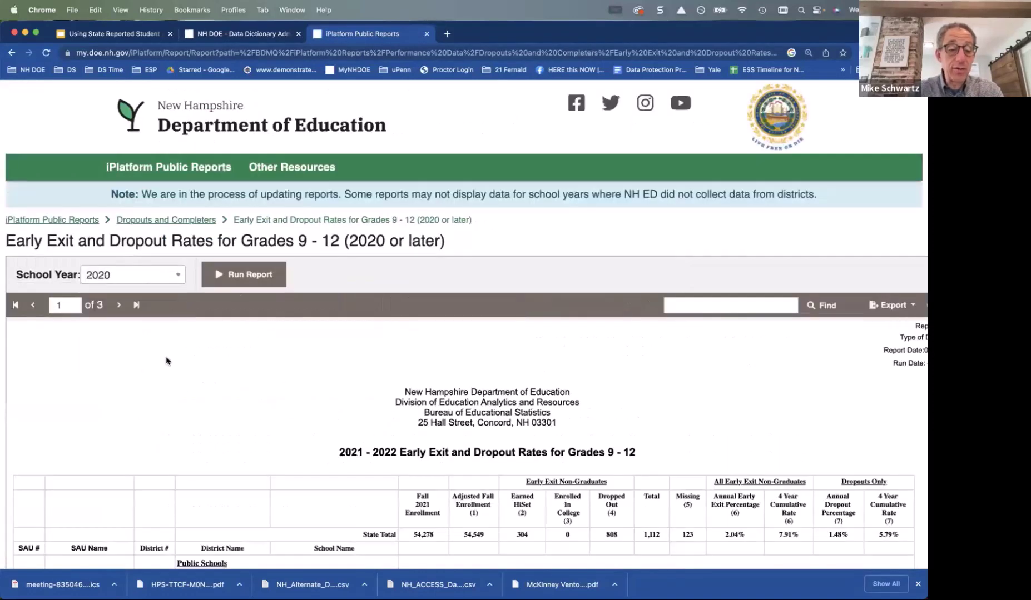
pyautogui.click(258, 282)
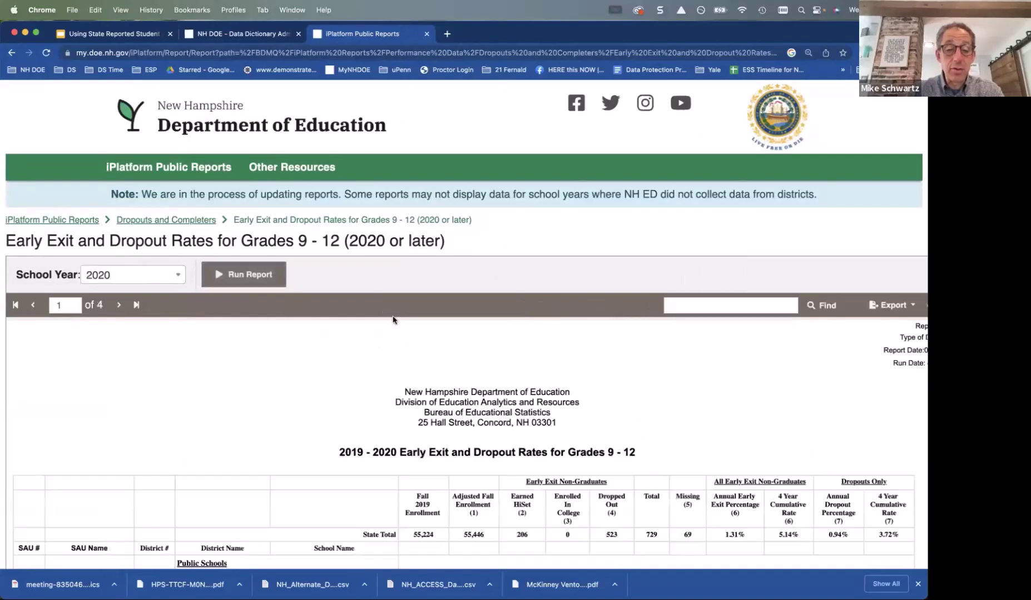
pyautogui.scroll(-5, 393, 319)
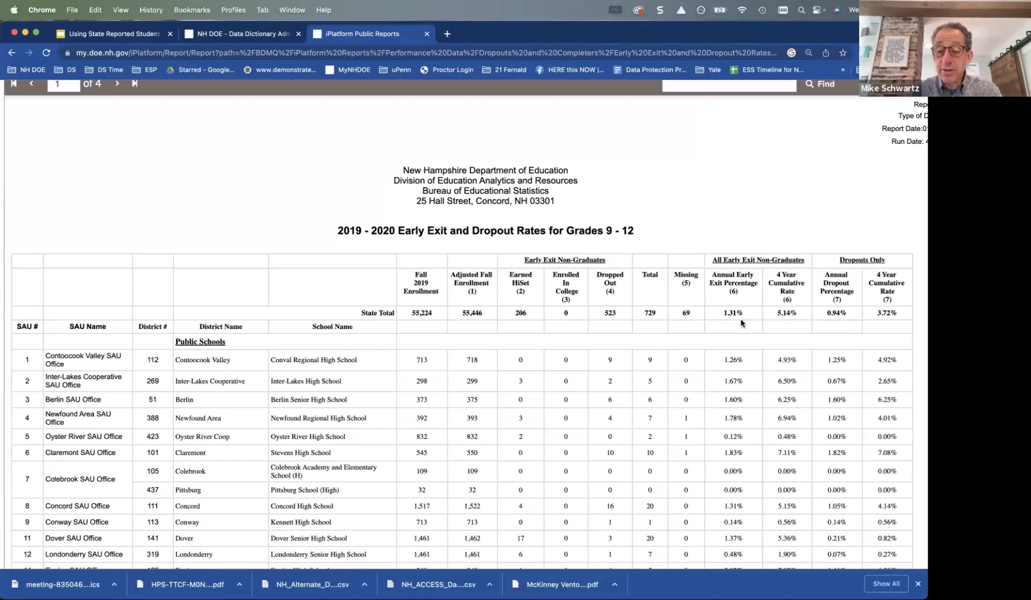
pyautogui.moveTo(720, 317); pyautogui.dragTo(748, 315)
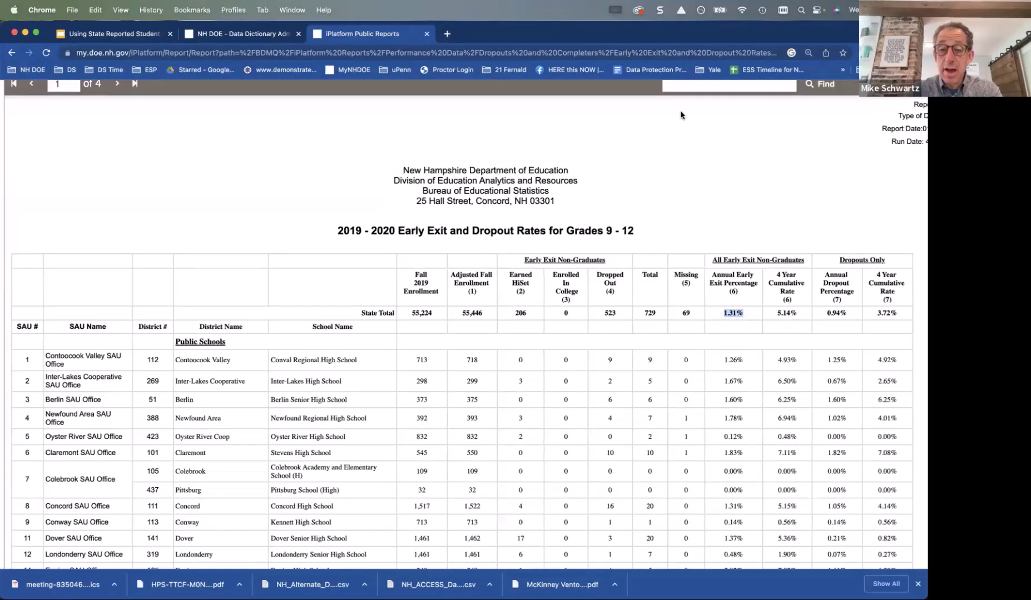
# Search the 2020 report for "nute".
pyautogui.click(679, 89)
pyautogui.scroll(3, 679, 89)
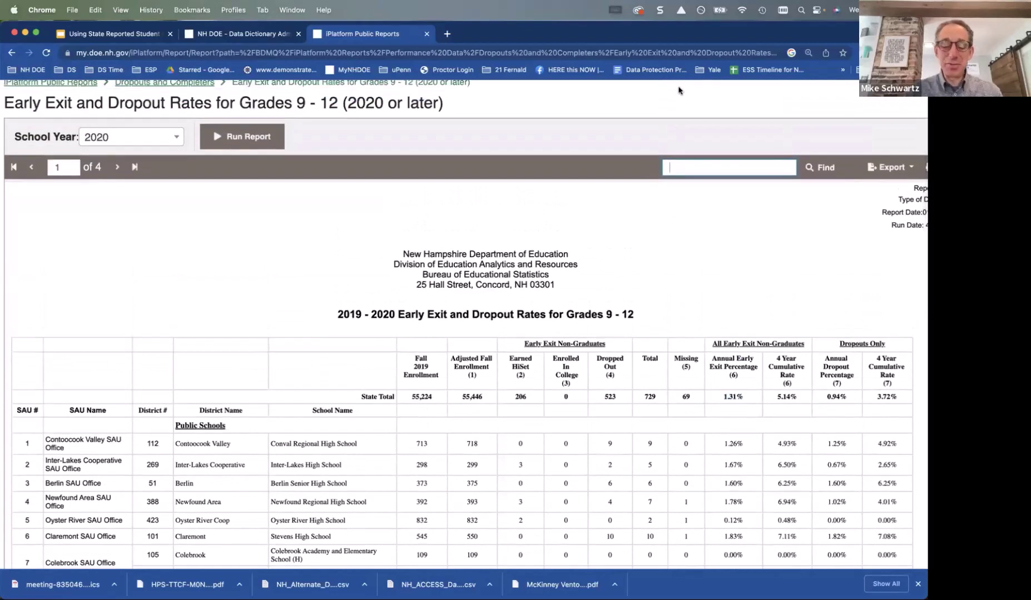
pyautogui.write('nute')
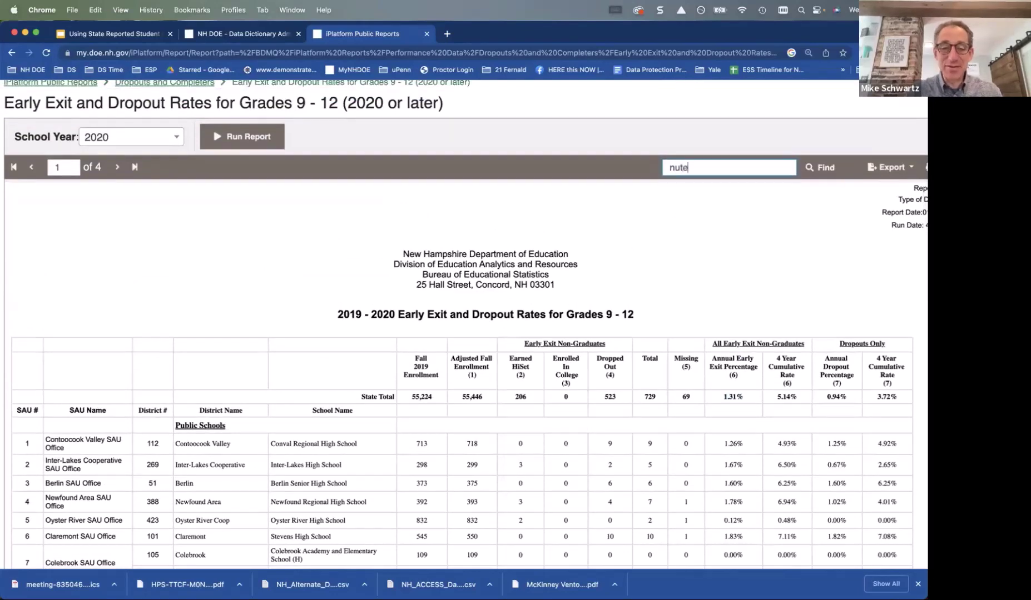
pyautogui.press('Return')
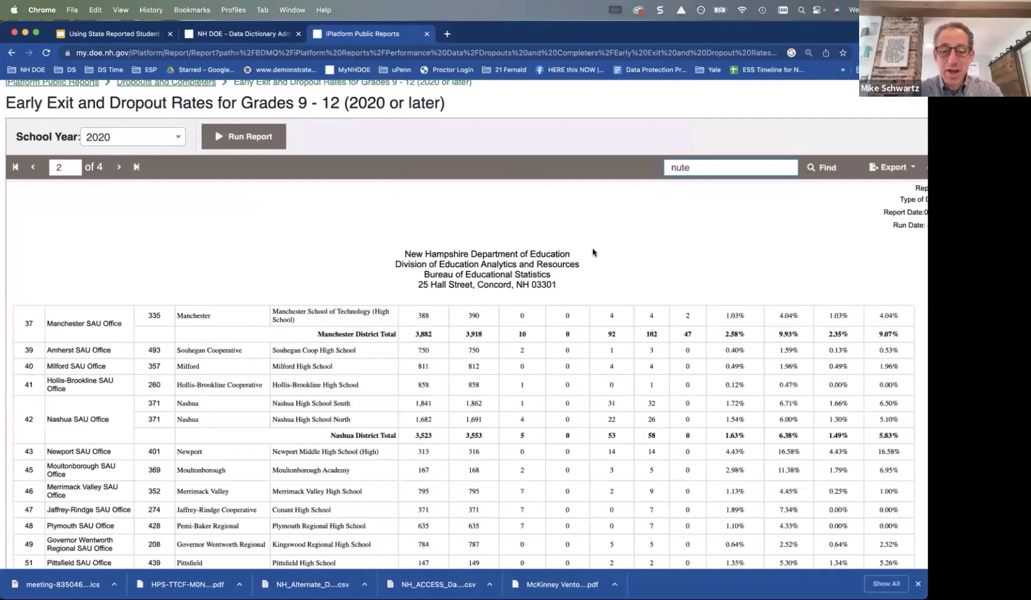
# Return to the report's first page and examine the column headings and State Total row.
pyautogui.click(17, 170)
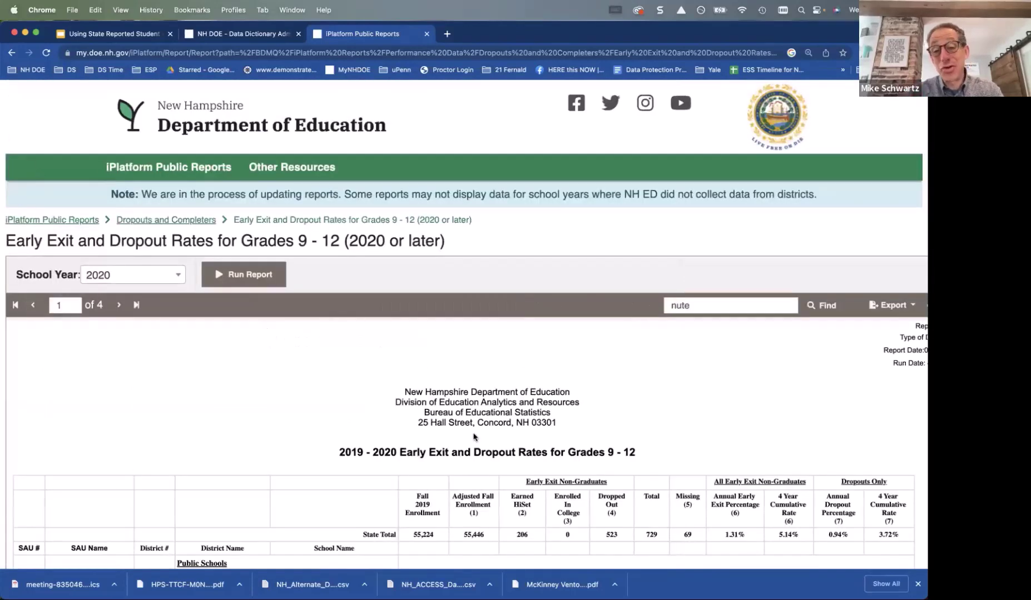
pyautogui.scroll(-5, 474, 437)
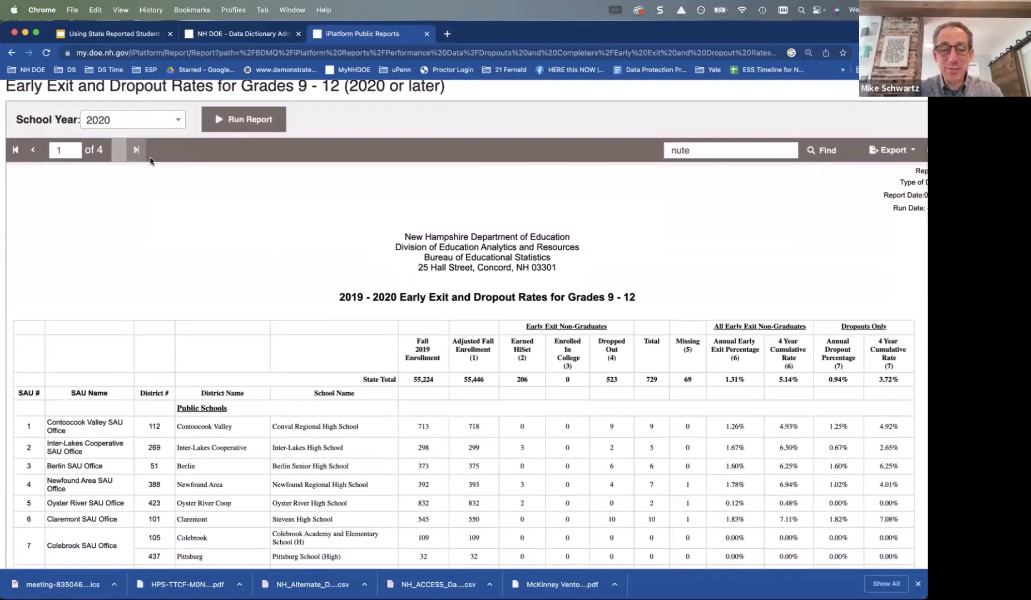
pyautogui.scroll(1, 243, 190)
pyautogui.scroll(3, 244, 190)
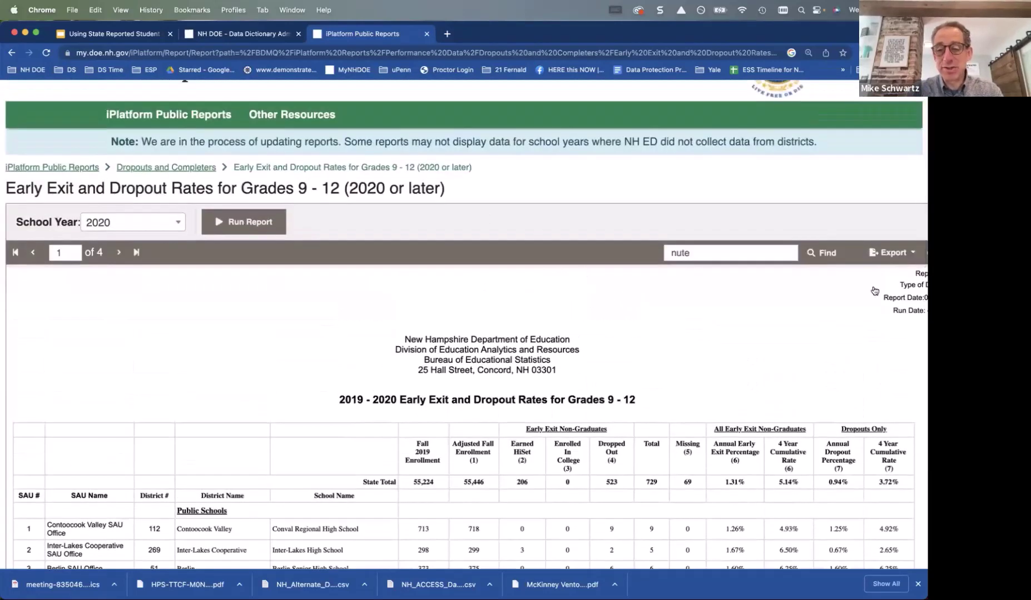
pyautogui.scroll(-2, 606, 355)
pyautogui.scroll(-3, 606, 355)
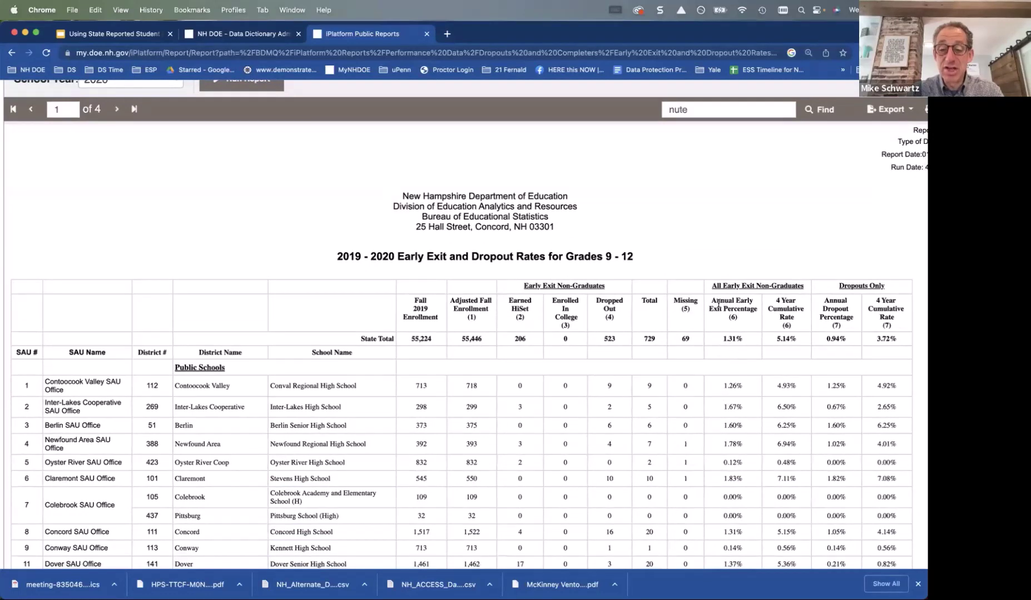
pyautogui.scroll(3, 737, 330)
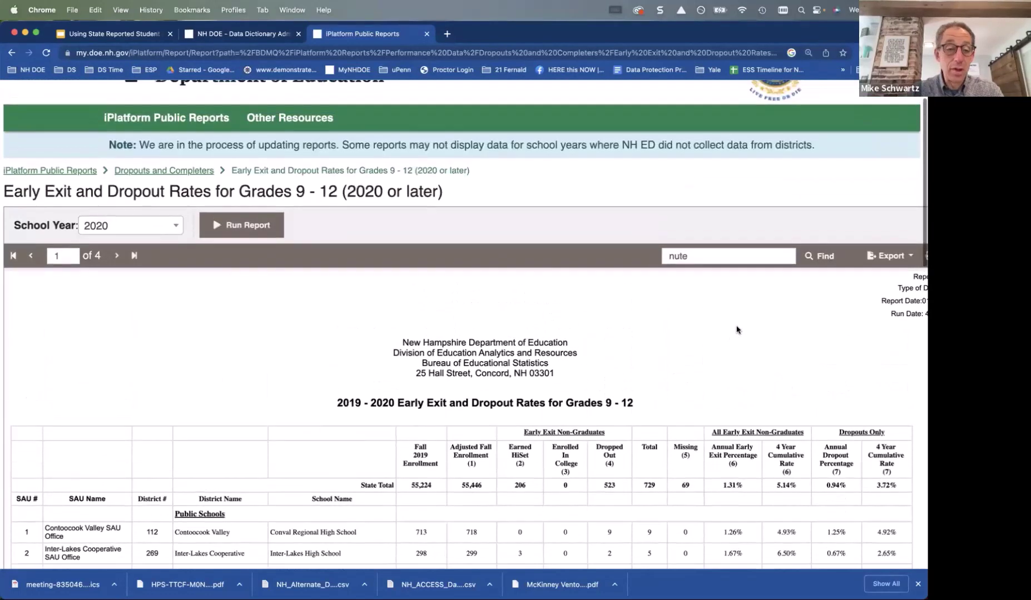
# Find "nute" in the 2020 report again and highlight Nute High School's annual early exit percentage.
pyautogui.click(821, 256)
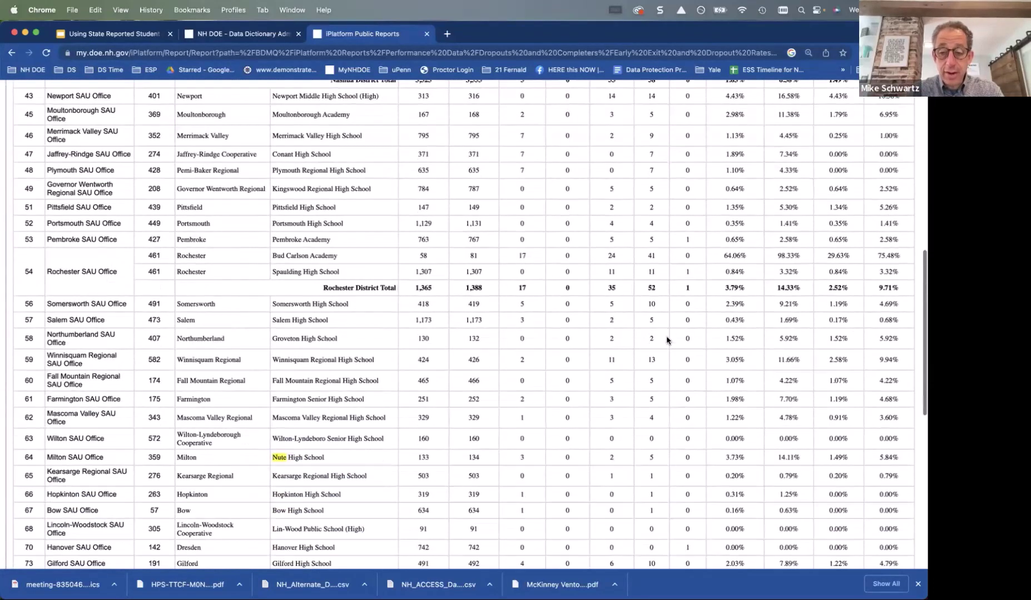
pyautogui.scroll(-1, 667, 340)
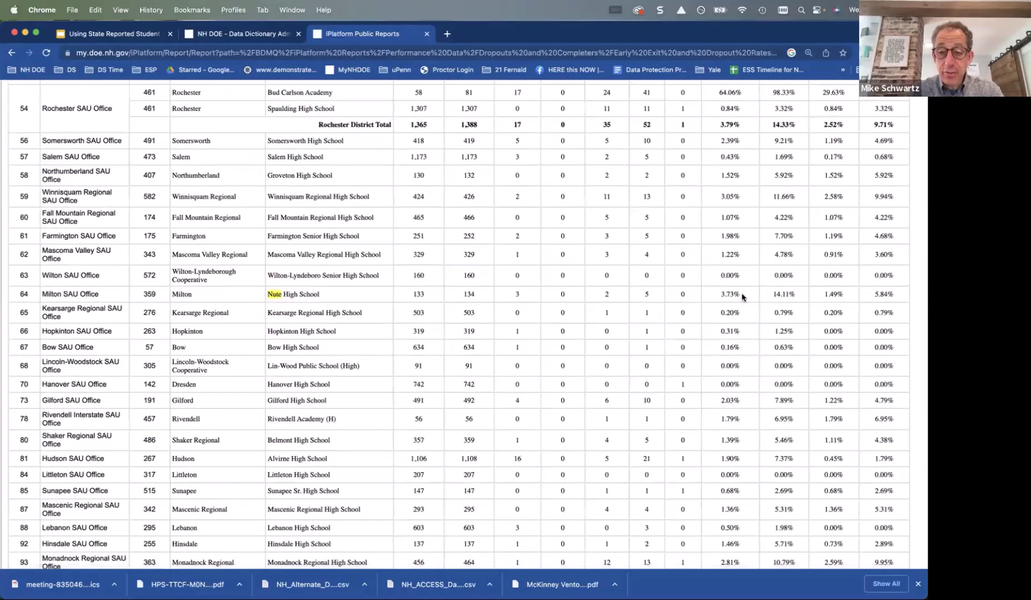
pyautogui.moveTo(743, 295); pyautogui.dragTo(728, 291)
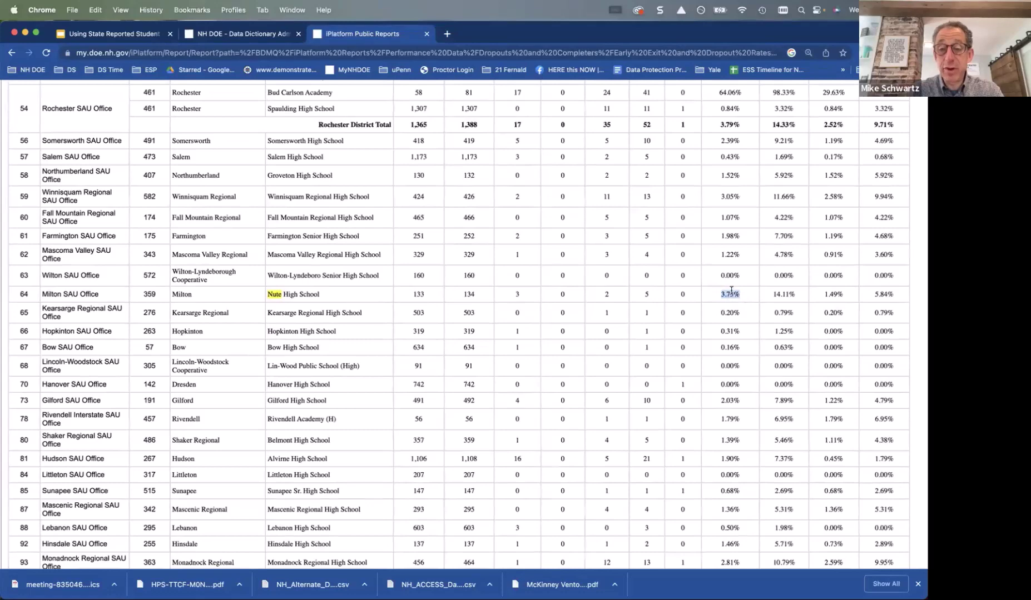
# Go back to the first page and check the State Total early exit and dropout percentages for comparison.
pyautogui.scroll(15, 731, 290)
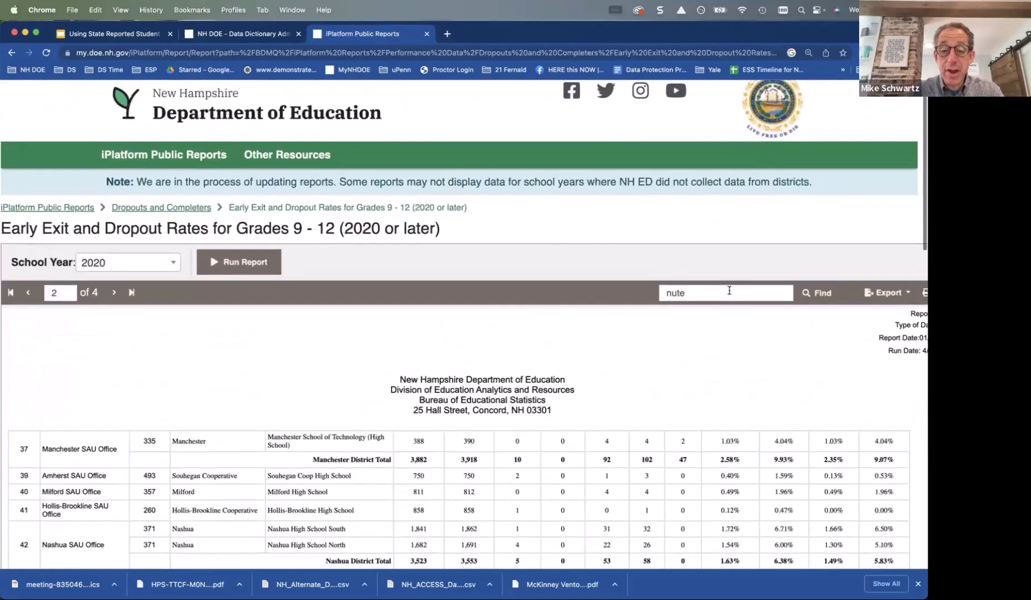
pyautogui.click(28, 294)
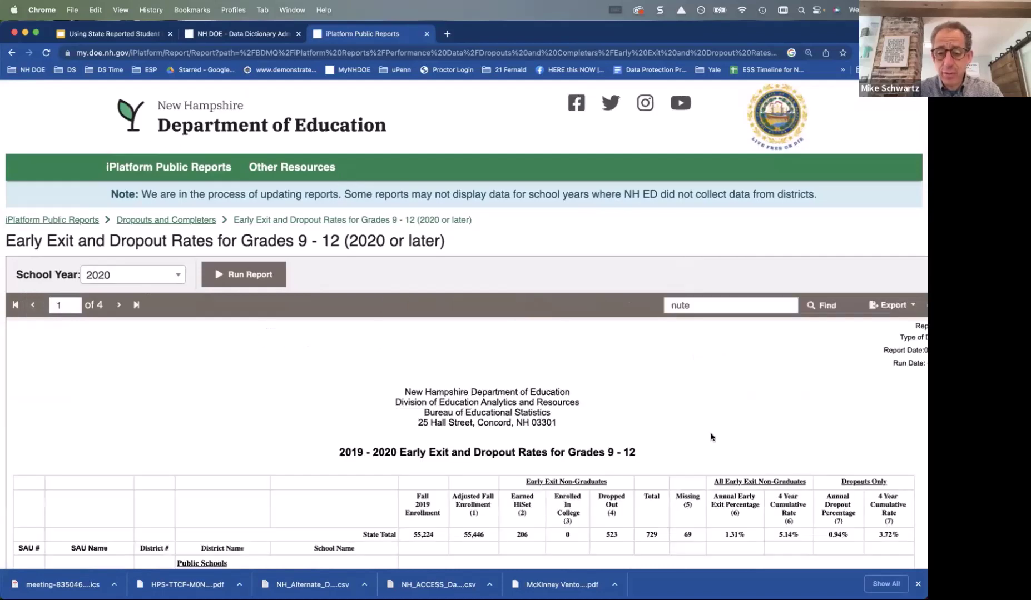
pyautogui.scroll(-5, 711, 437)
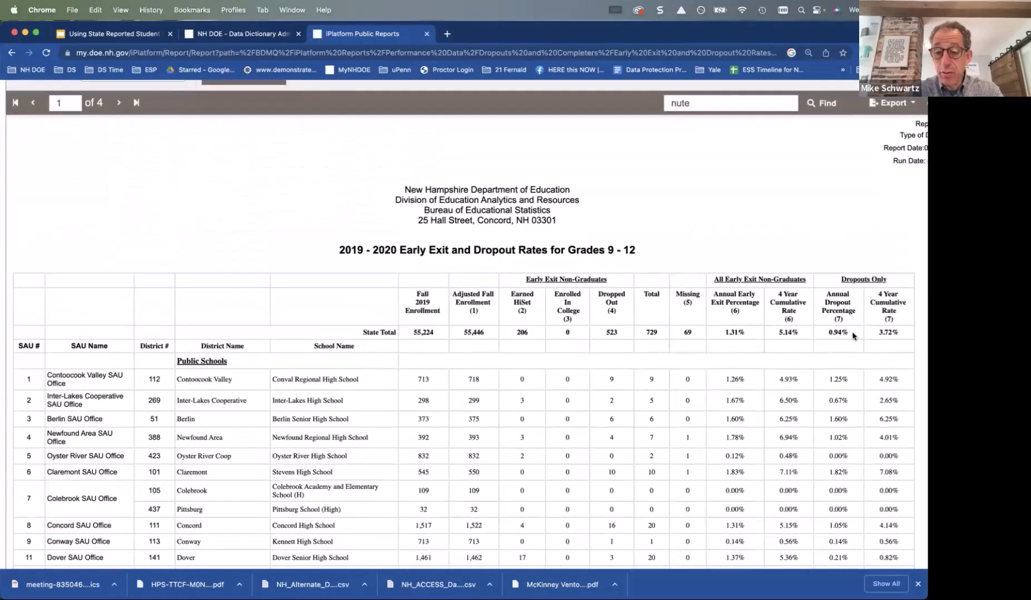
pyautogui.scroll(5, 731, 343)
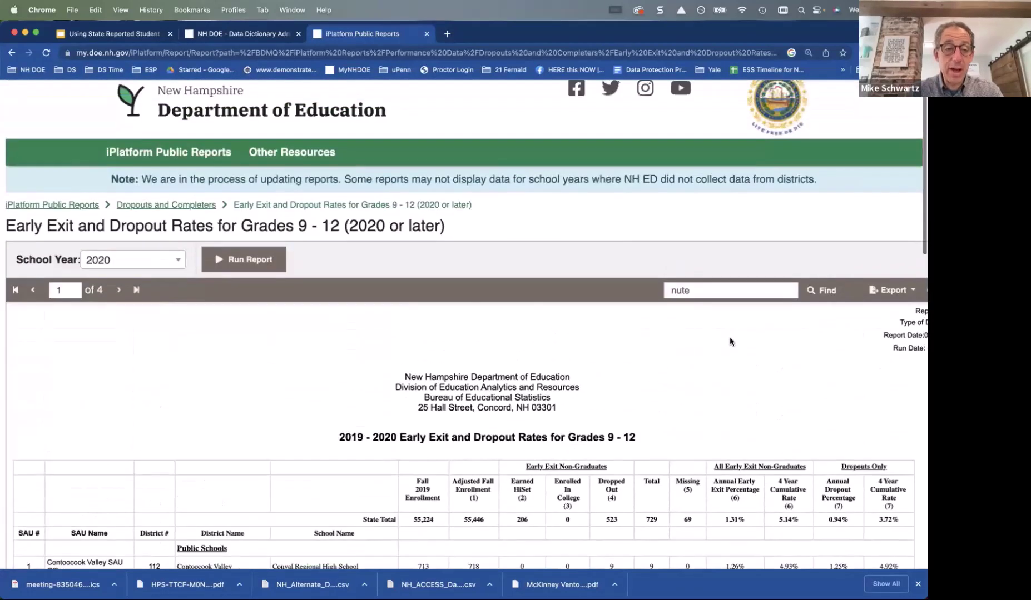
# Run the early exit and dropout report for school year 2021.
pyautogui.click(149, 274)
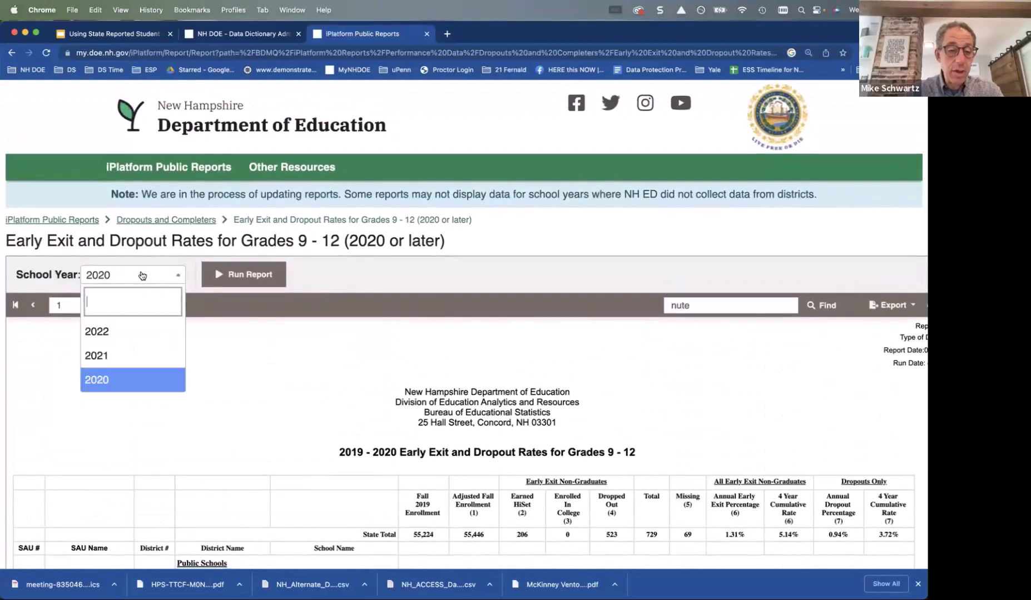
pyautogui.click(143, 356)
pyautogui.click(251, 284)
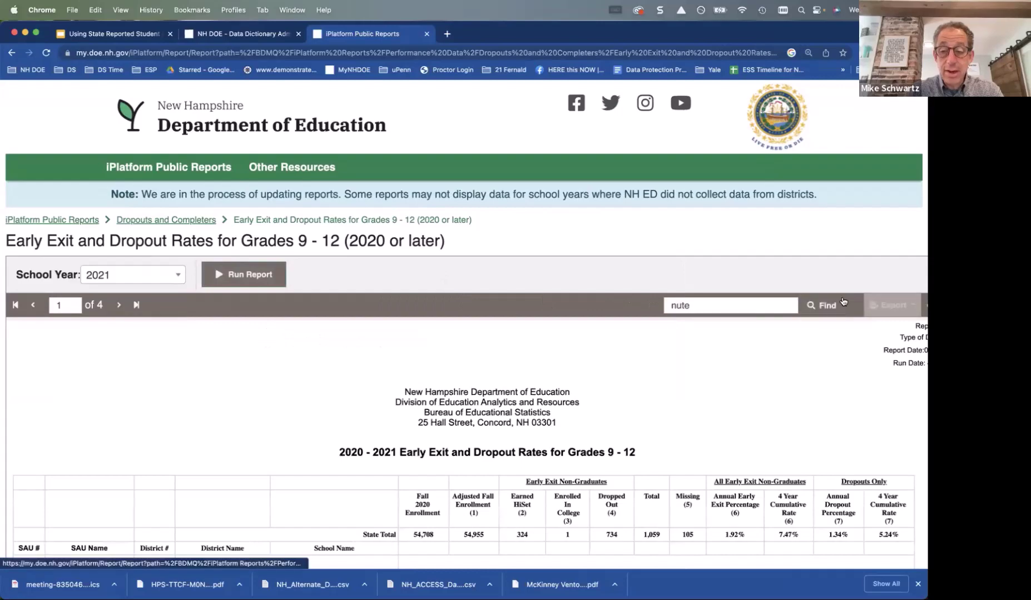
# Find "nute" in the 2021 report and highlight Nute High School's annual early exit and annual dropout percentages.
pyautogui.click(824, 305)
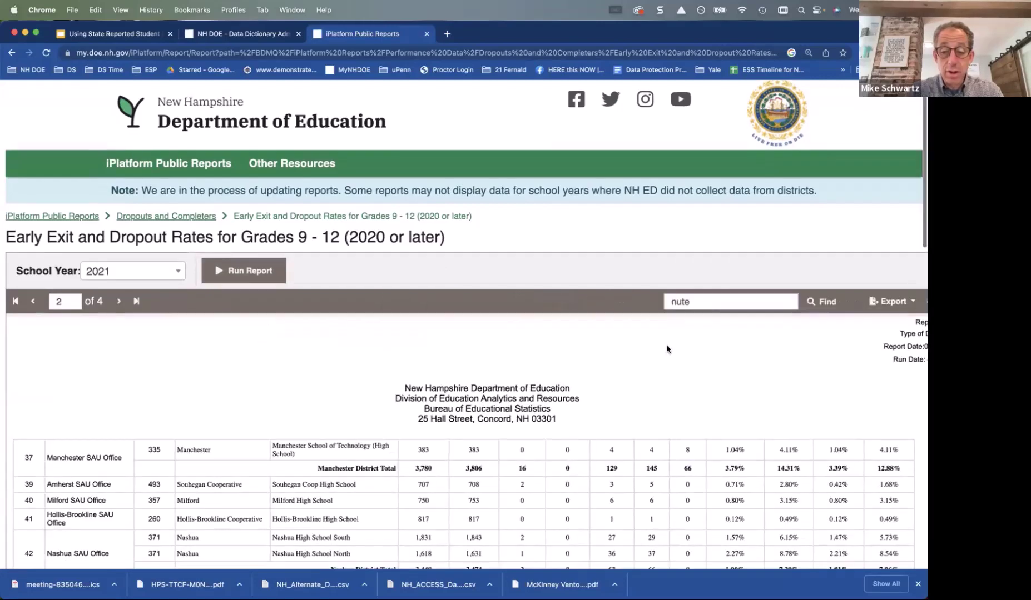
pyautogui.scroll(-15, 667, 349)
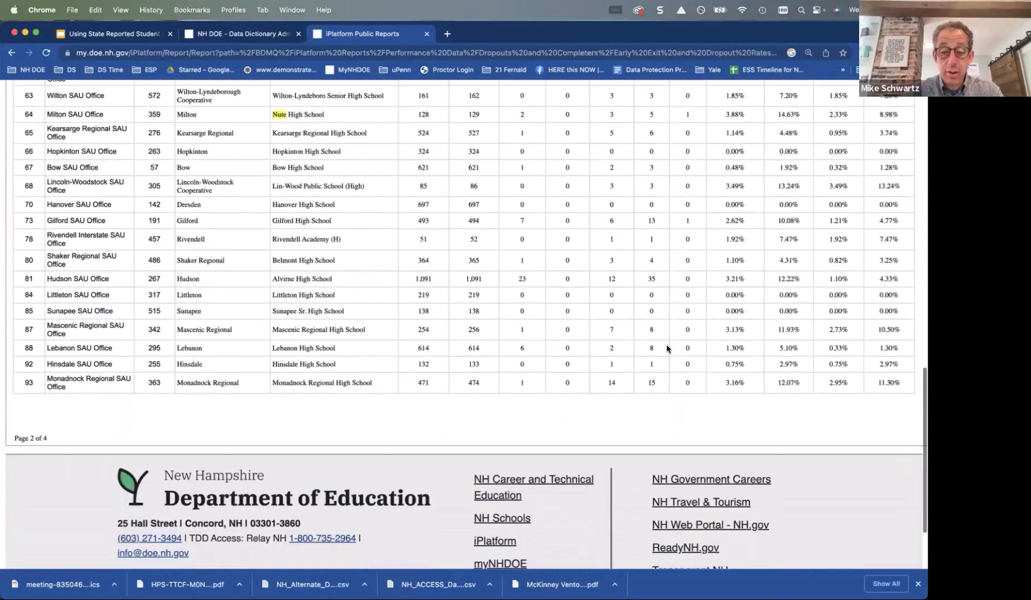
pyautogui.scroll(3, 667, 350)
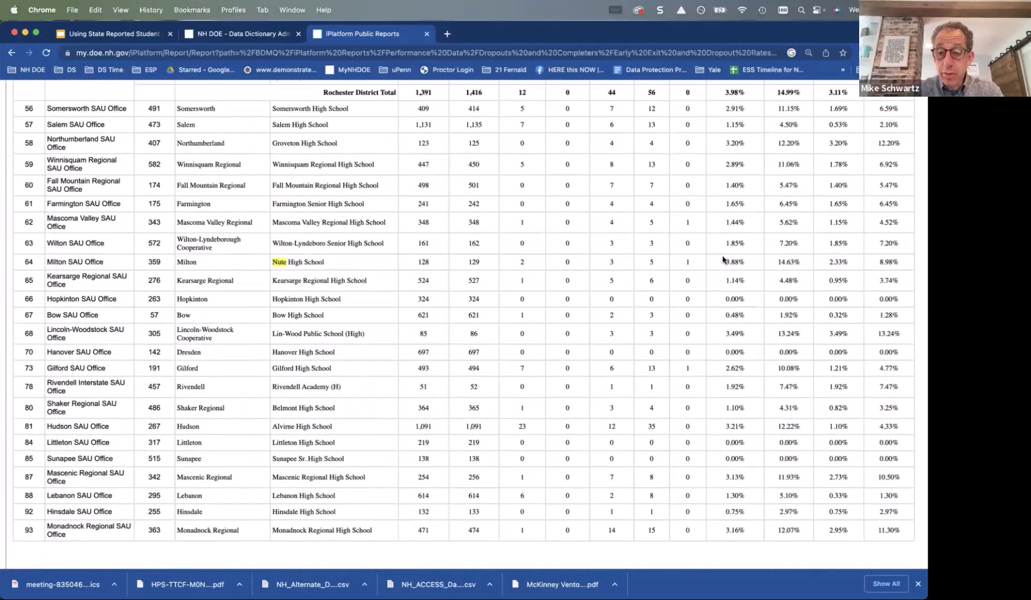
pyautogui.moveTo(850, 266); pyautogui.dragTo(823, 266)
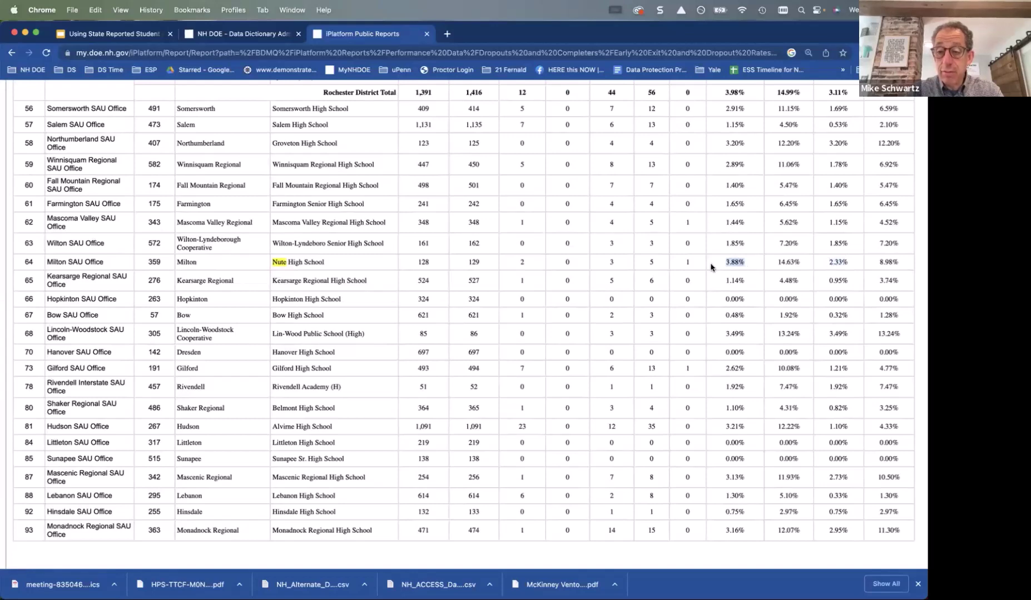
# Return to the 2021 report's first page and highlight the State Total annual early exit and annual dropout percentages.
pyautogui.scroll(15, 317, 287)
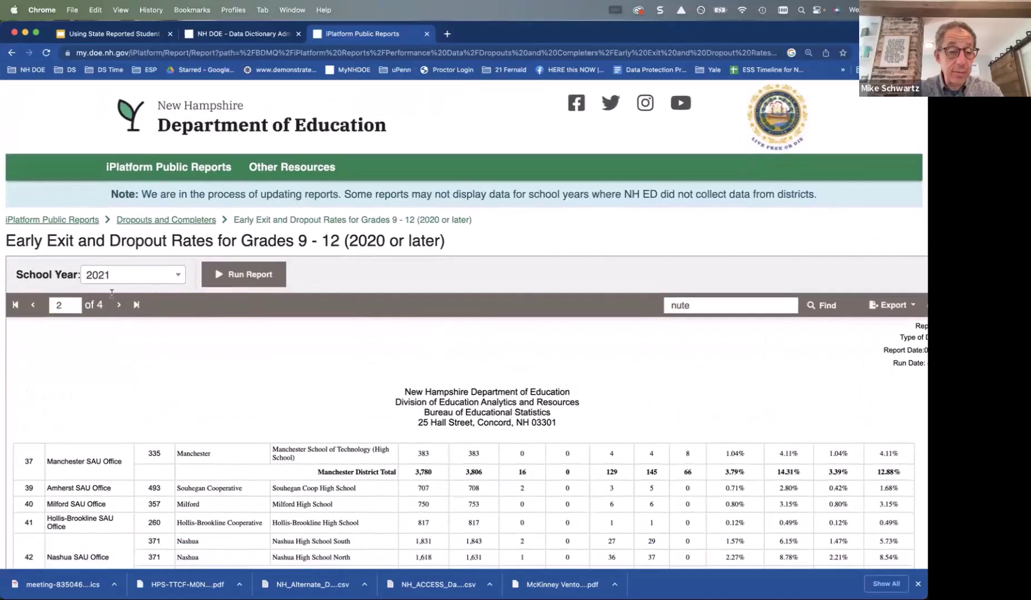
pyautogui.click(33, 305)
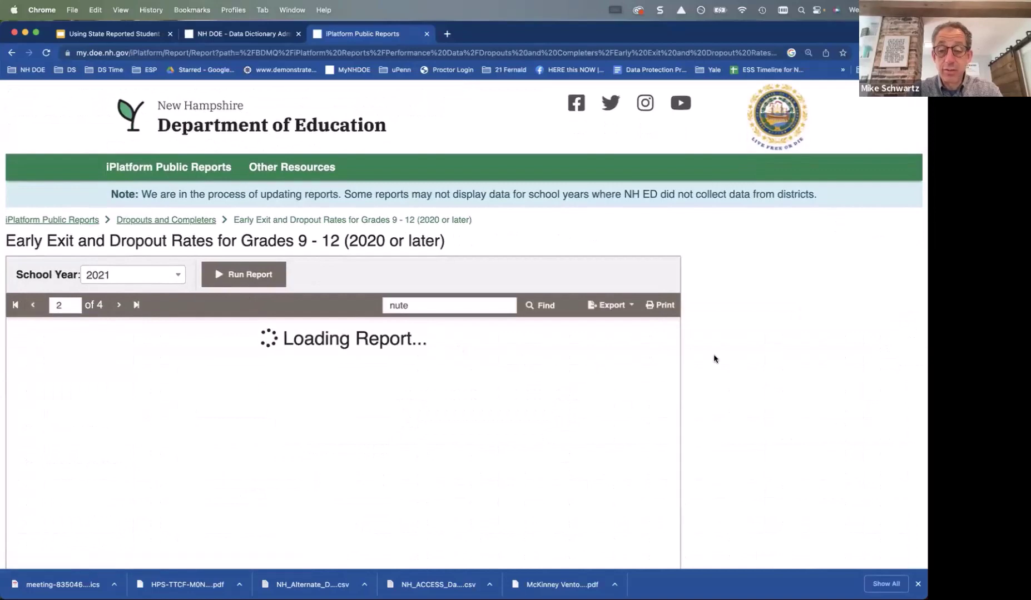
pyautogui.scroll(-4, 752, 363)
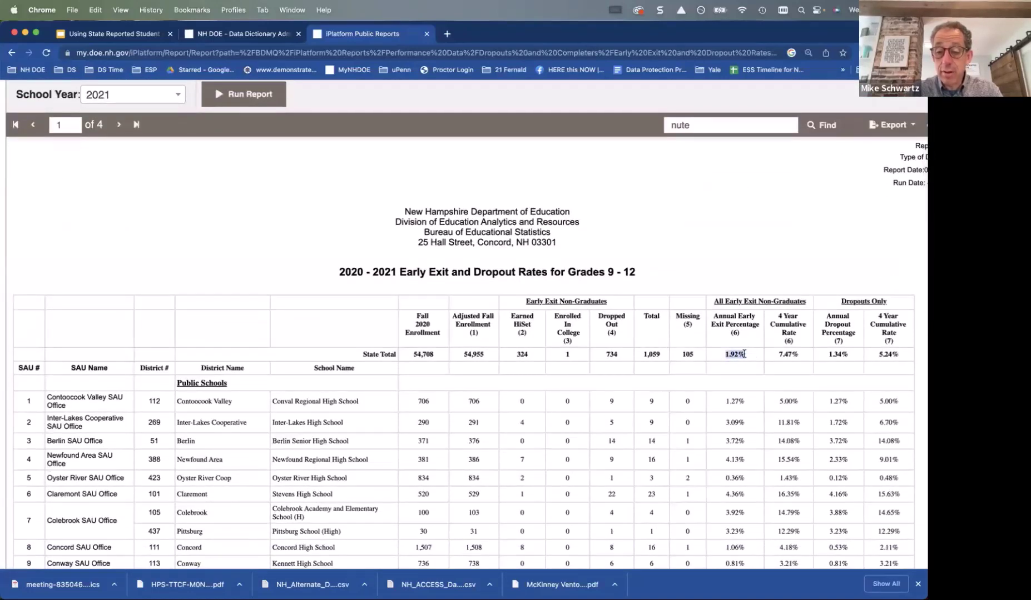
pyautogui.moveTo(847, 354); pyautogui.dragTo(823, 358)
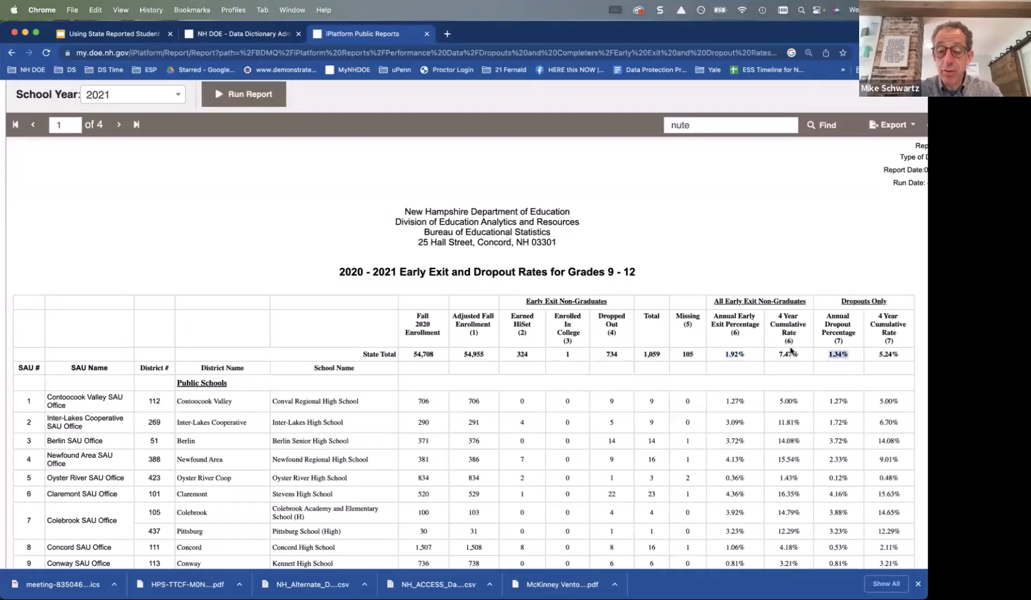
# Run the early exit and dropout report for school year 2022.
pyautogui.scroll(4, 790, 350)
pyautogui.click(158, 274)
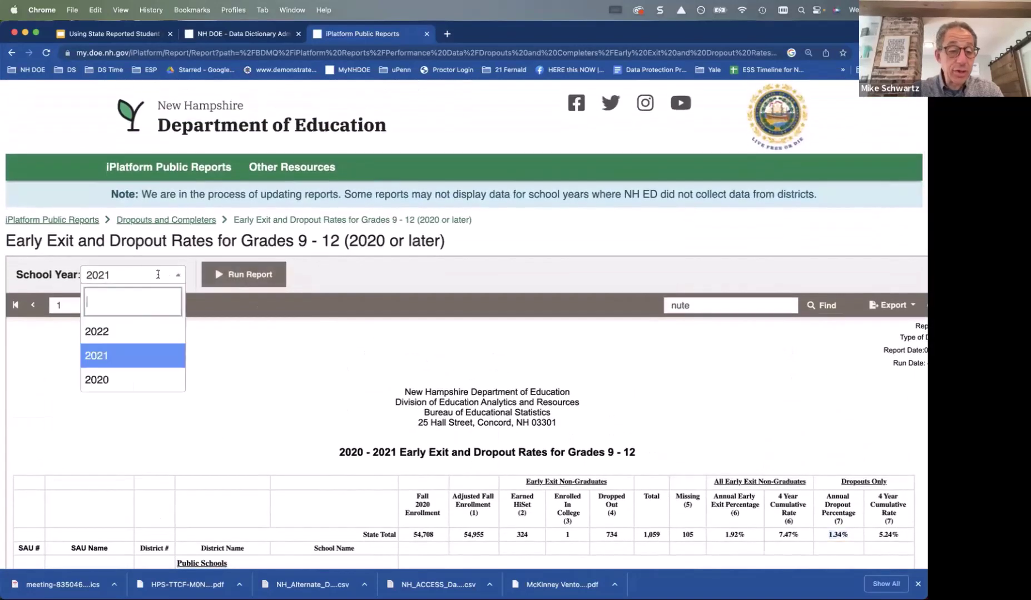
pyautogui.click(139, 331)
pyautogui.click(250, 274)
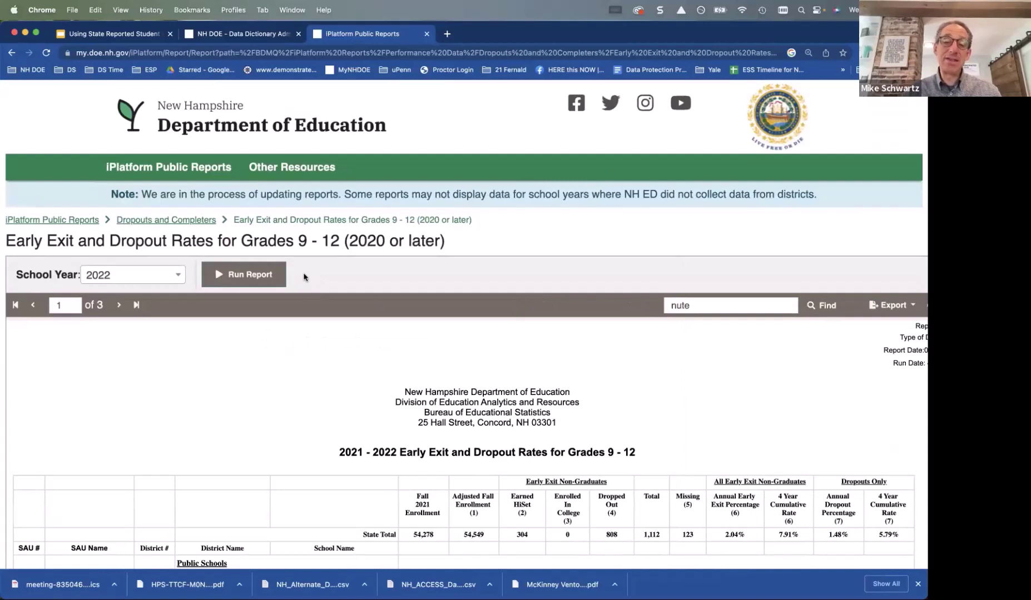
# Highlight the State Total annual early exit and annual dropout percentages in the 2022 report.
pyautogui.scroll(-4, 303, 277)
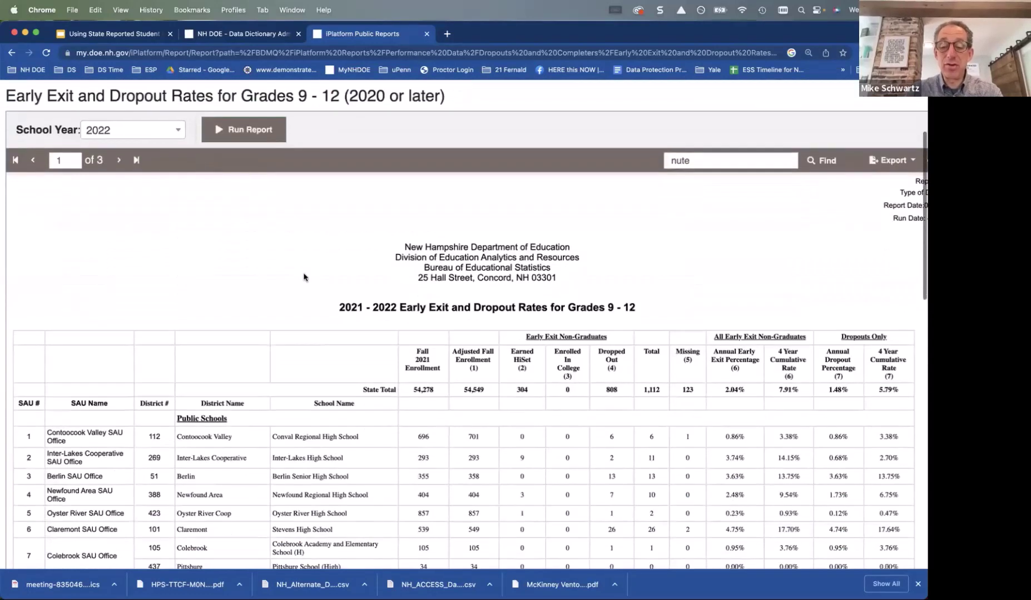
pyautogui.scroll(-2, 303, 277)
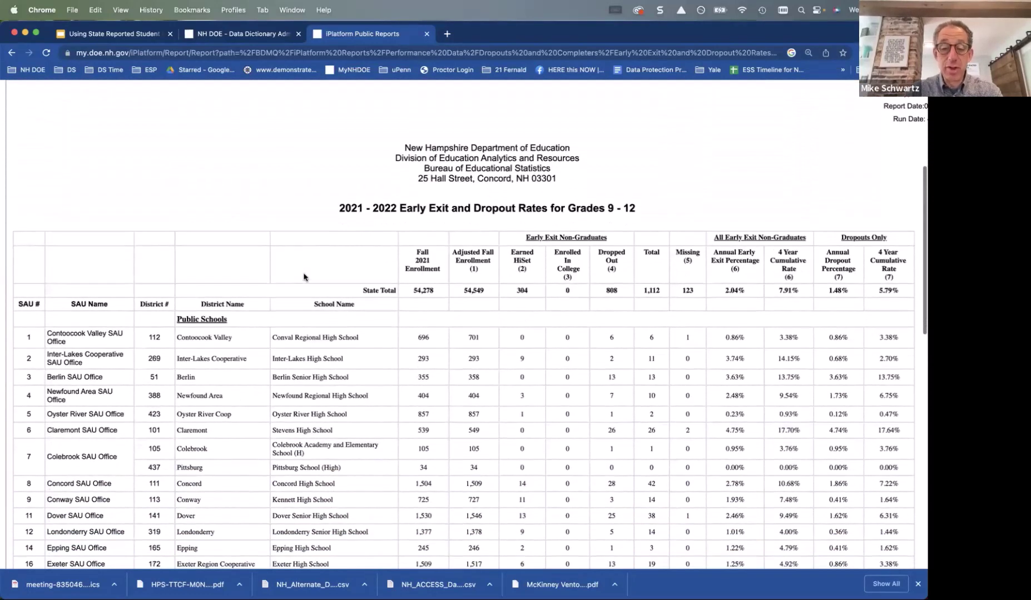
pyautogui.scroll(5, 683, 355)
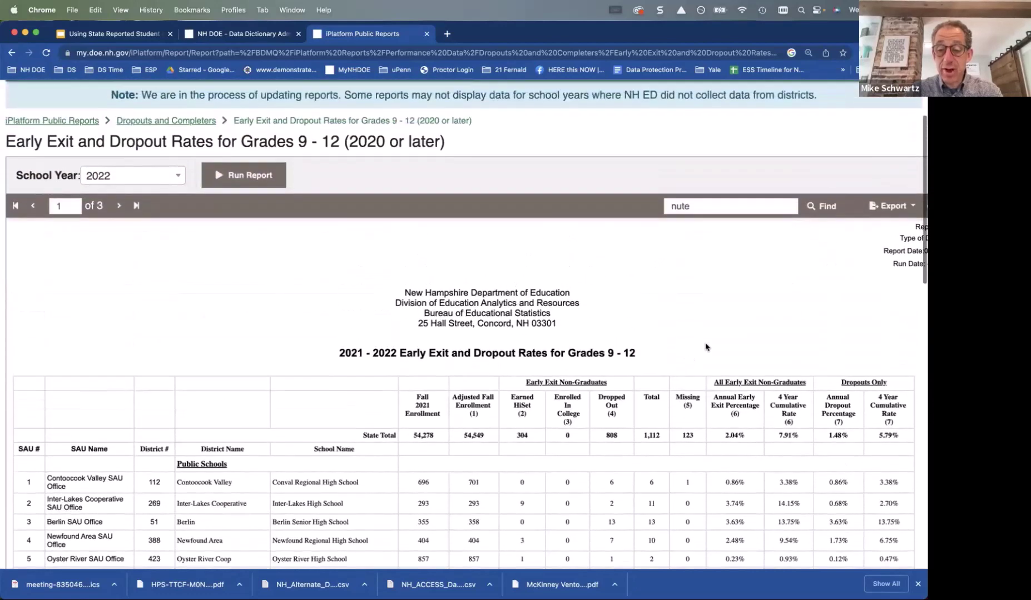
pyautogui.scroll(-3, 718, 356)
pyautogui.moveTo(737, 364); pyautogui.dragTo(722, 372)
pyautogui.moveTo(860, 369); pyautogui.dragTo(827, 370)
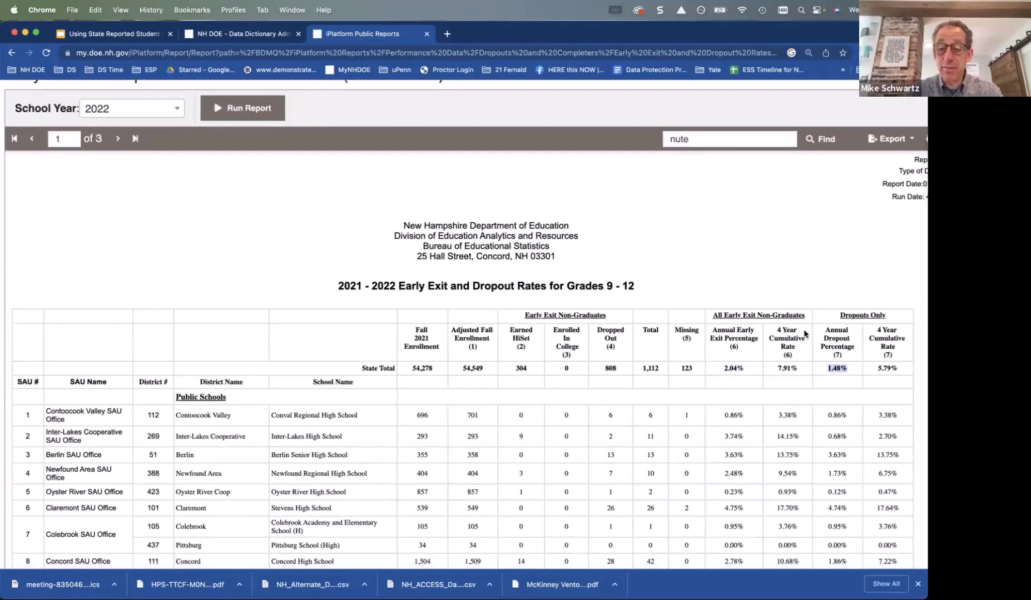
# Find "nute" in the 2022 report and highlight Nute High School's annual early exit and annual dropout percentages.
pyautogui.click(700, 138)
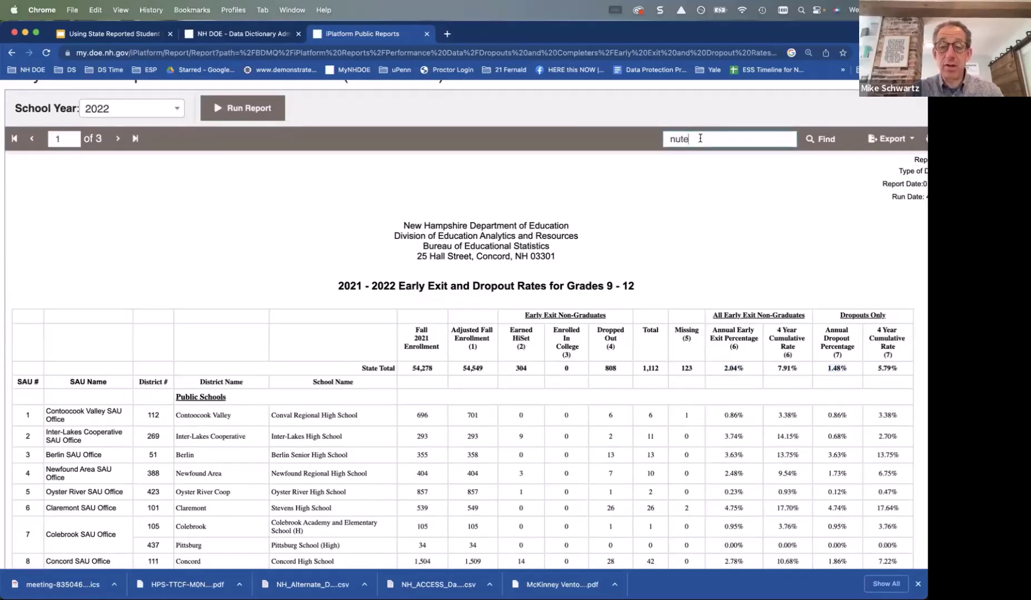
pyautogui.press('Return')
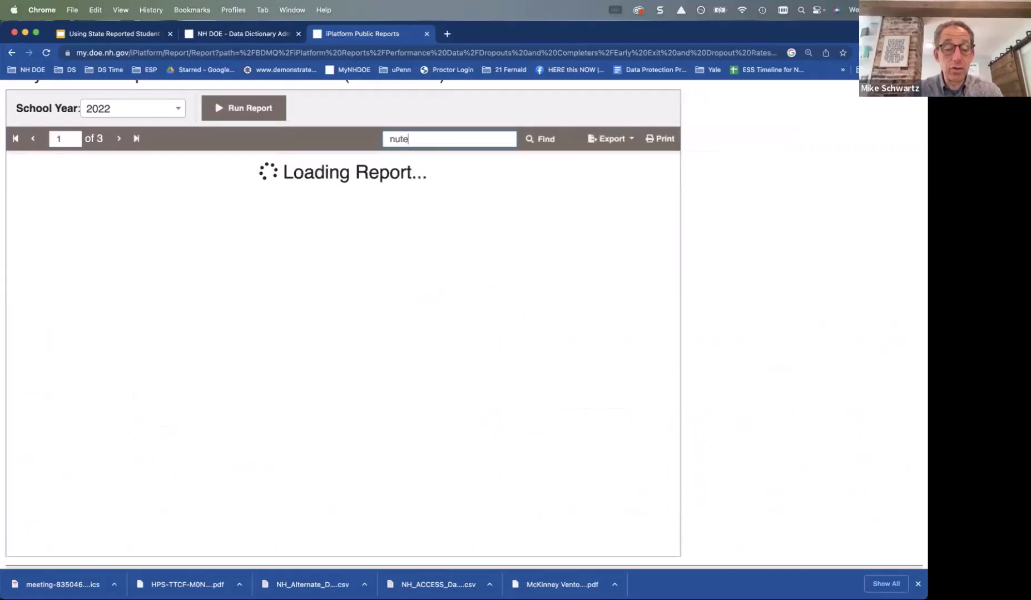
pyautogui.scroll(-15, 602, 332)
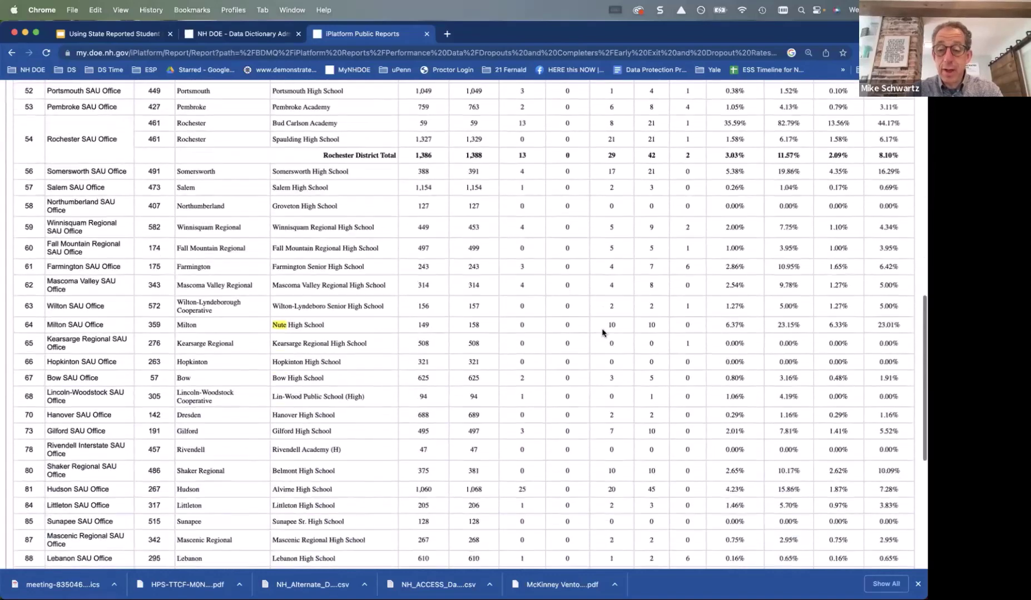
pyautogui.scroll(5, 602, 332)
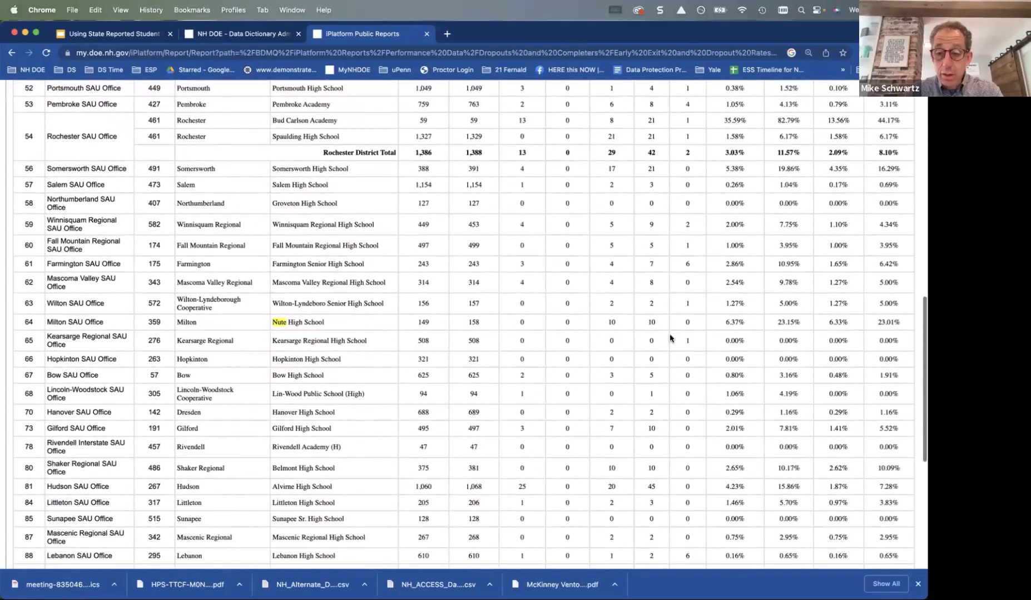
pyautogui.moveTo(750, 319); pyautogui.dragTo(717, 318)
pyautogui.moveTo(853, 323); pyautogui.dragTo(818, 323)
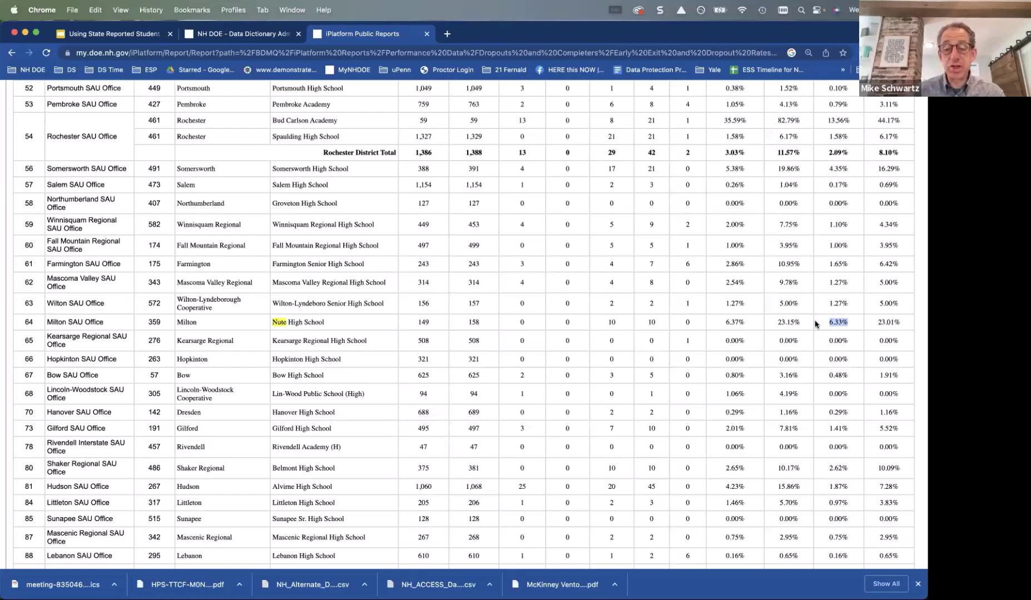
# Switch to the Google Slides presentation at the "Demo - Grant Example Scenarios" slide.
pyautogui.scroll(15, 815, 325)
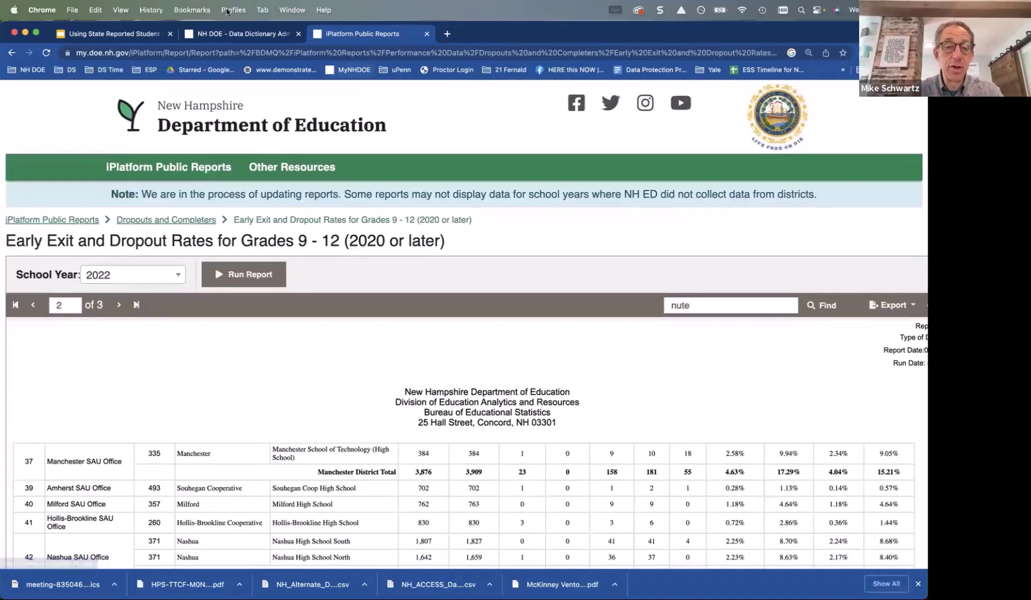
pyautogui.click(256, 35)
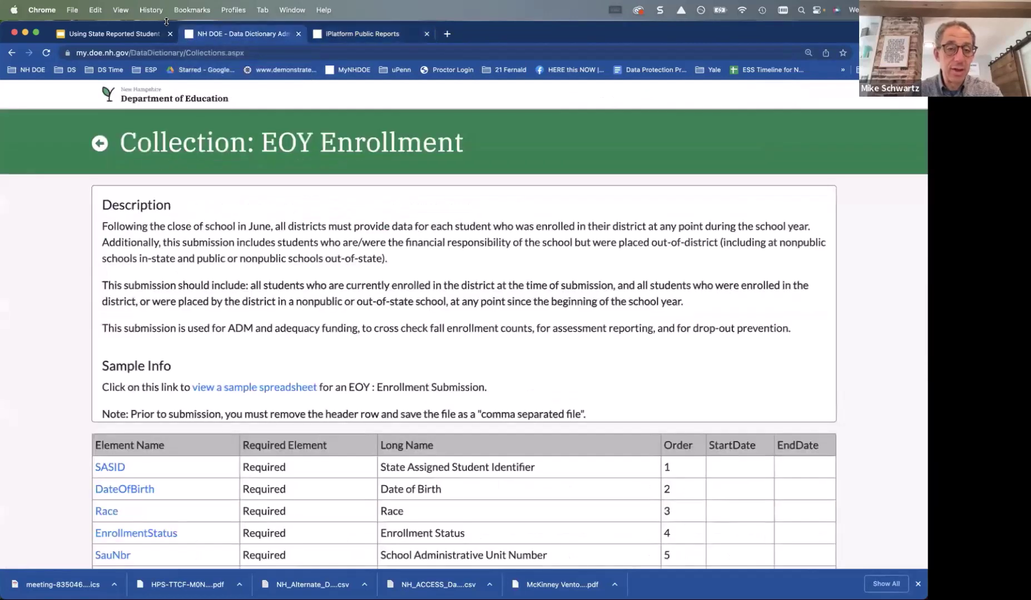
pyautogui.click(121, 36)
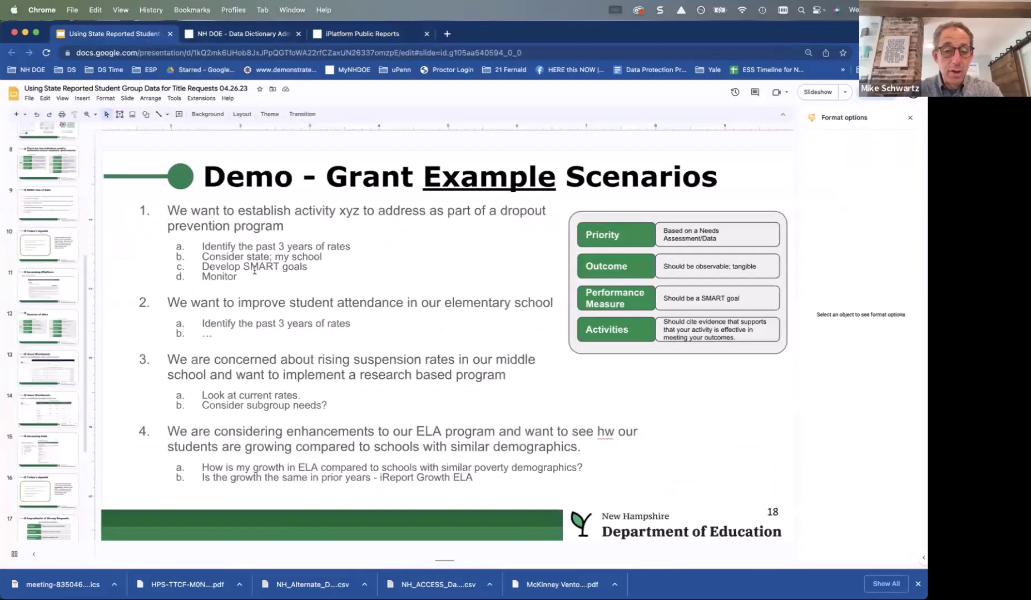